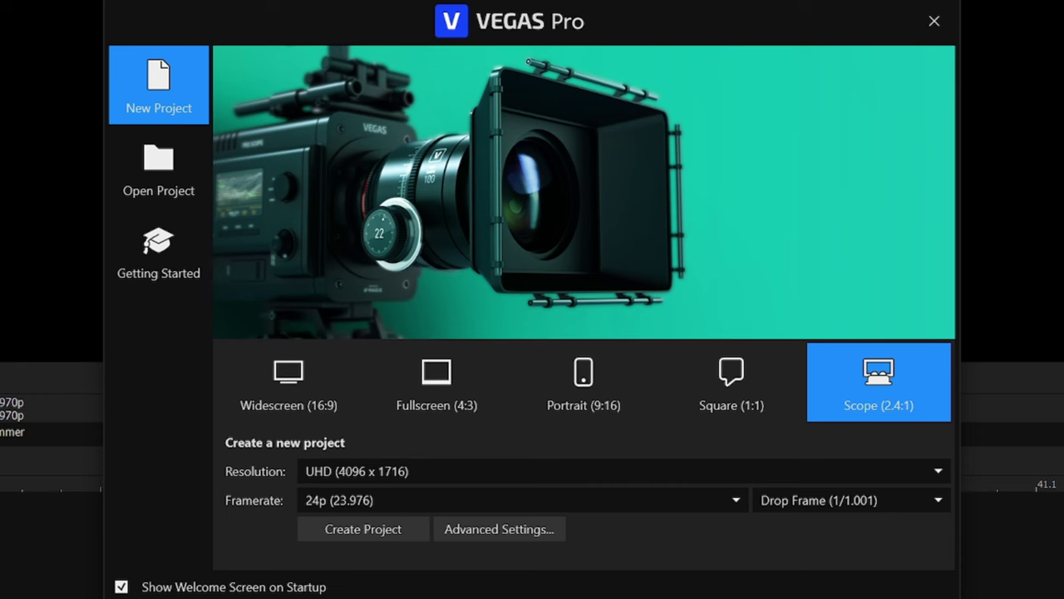
Step: Choose the Widescreen (16:9) format for the new UHD 3840x2160 project
click(289, 407)
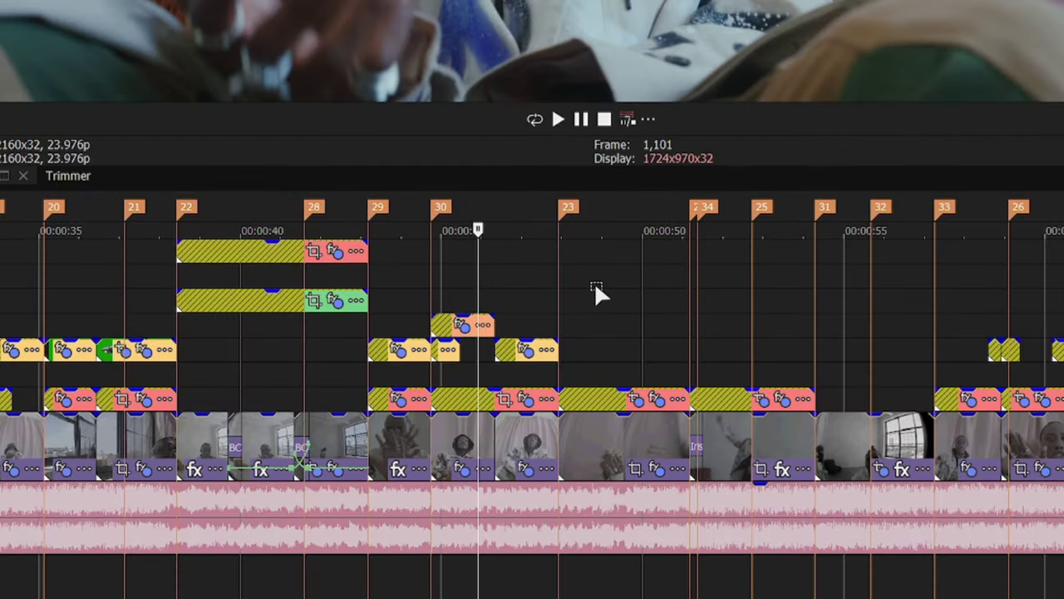
Step: Select the clips from marker 30 to 33 across tracks and slide them slightly later
mouse_move(610, 304)
mouse_down()
mouse_move(831, 445)
mouse_move(1060, 515)
mouse_up()
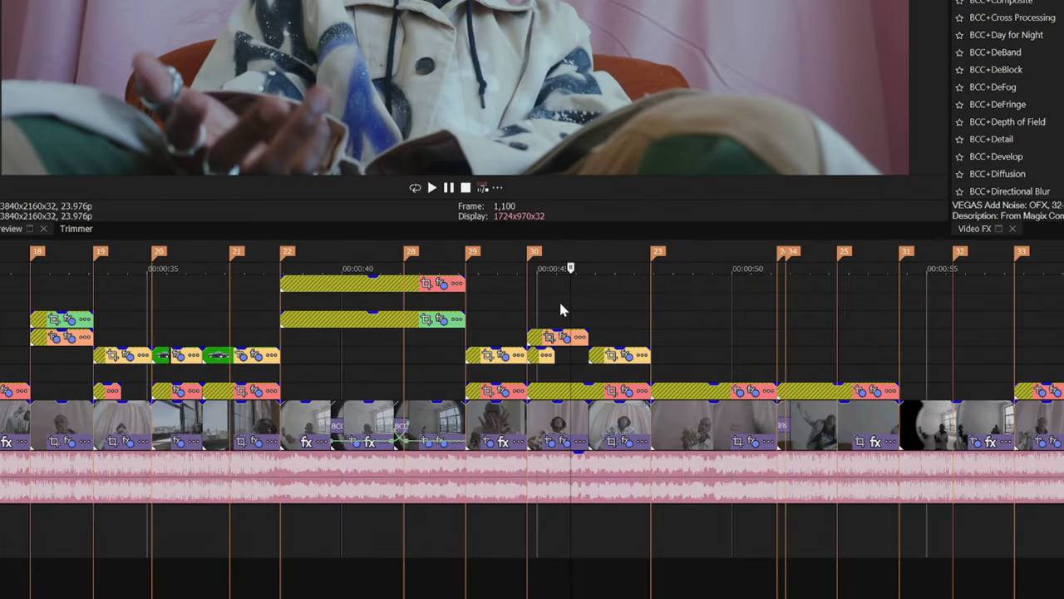
drag(559, 299, 913, 446)
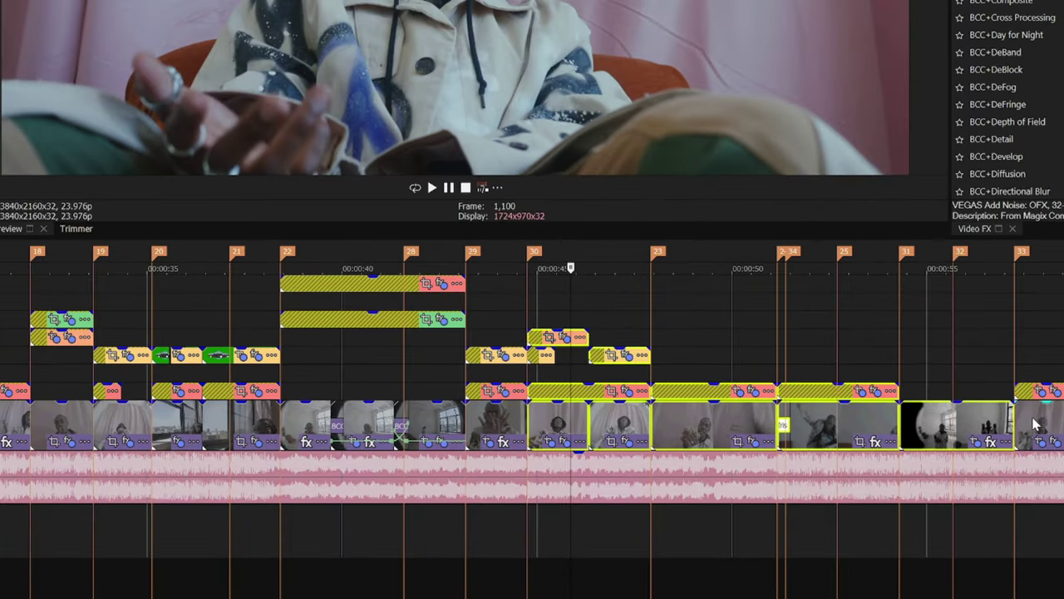
drag(600, 439, 636, 438)
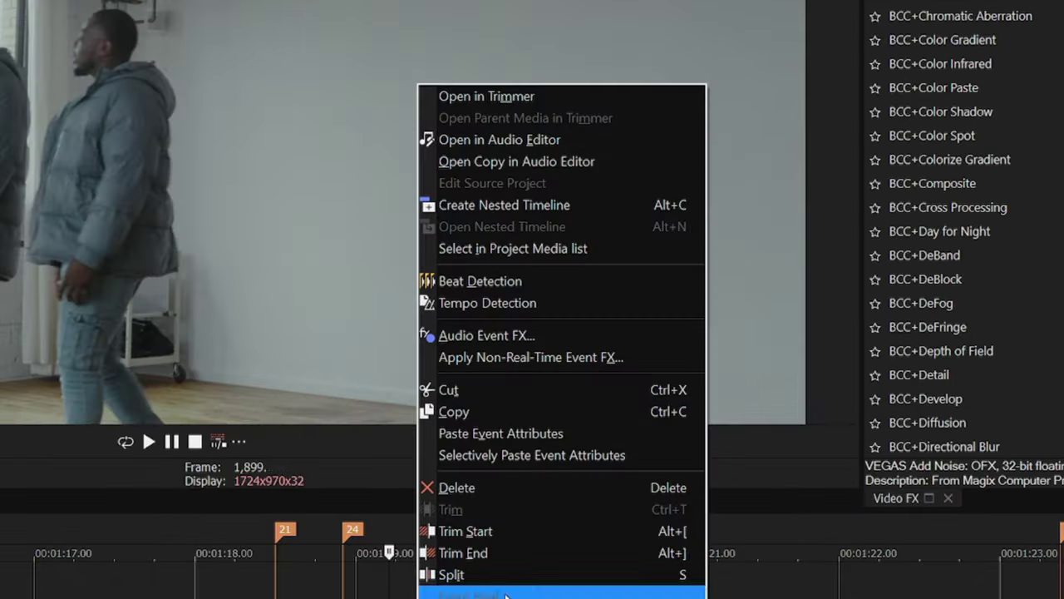
Step: Run Beat Detection on the music, then test a crossfade on a bottom-track clip and undo it
click(515, 282)
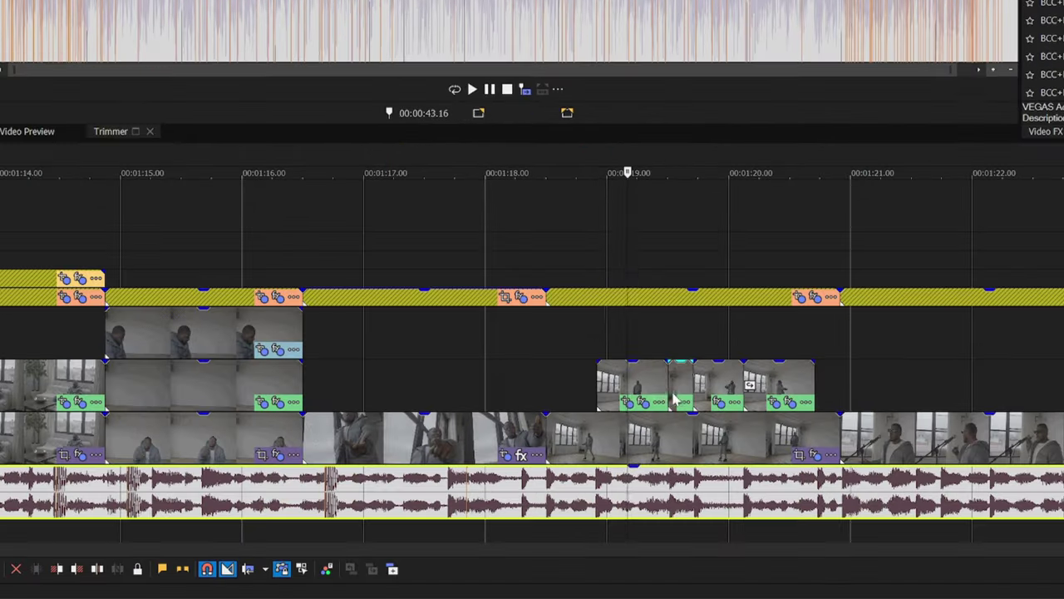
scroll(670, 399, down, 3)
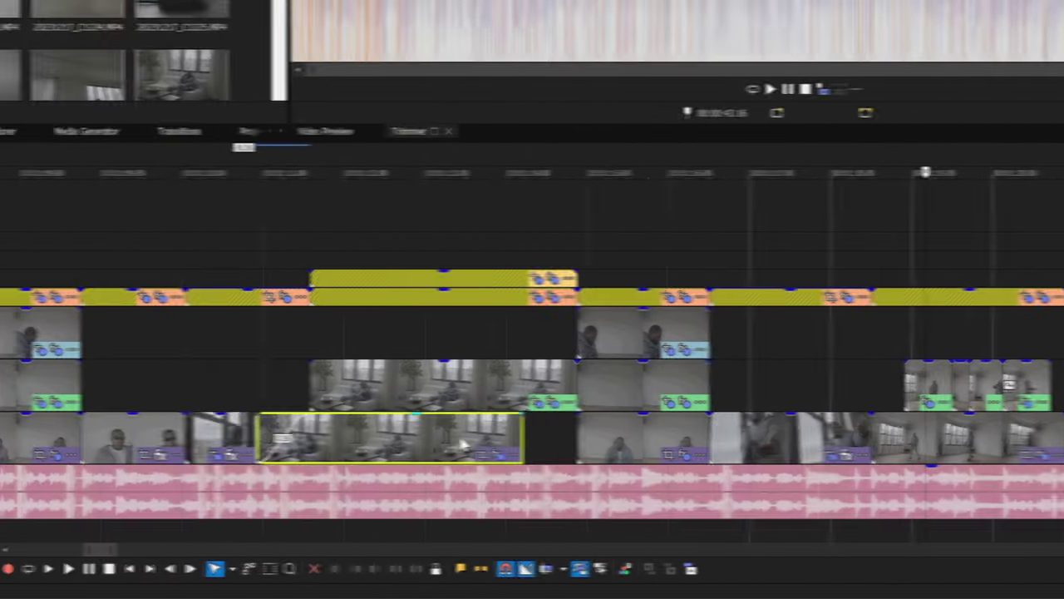
drag(465, 446, 438, 448)
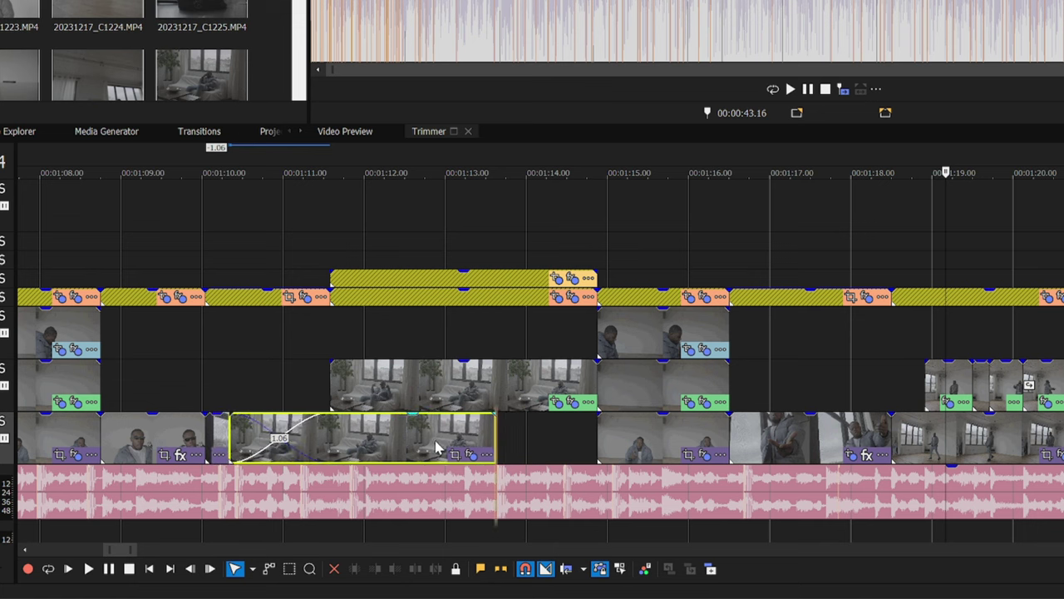
drag(438, 449, 536, 441)
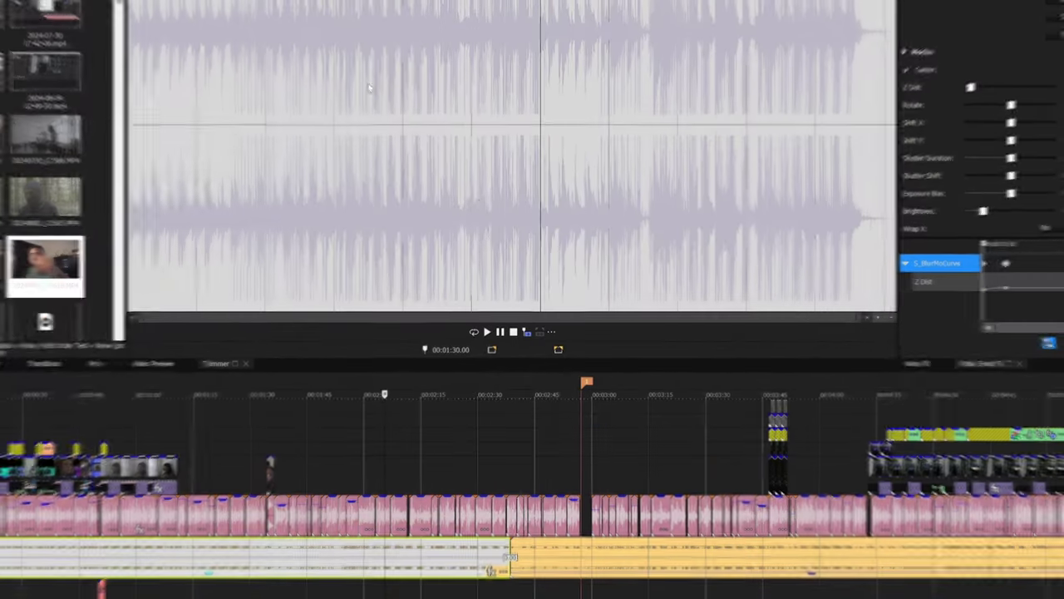
Step: Open Edit Visible Button Set from the preview's playback options
click(551, 332)
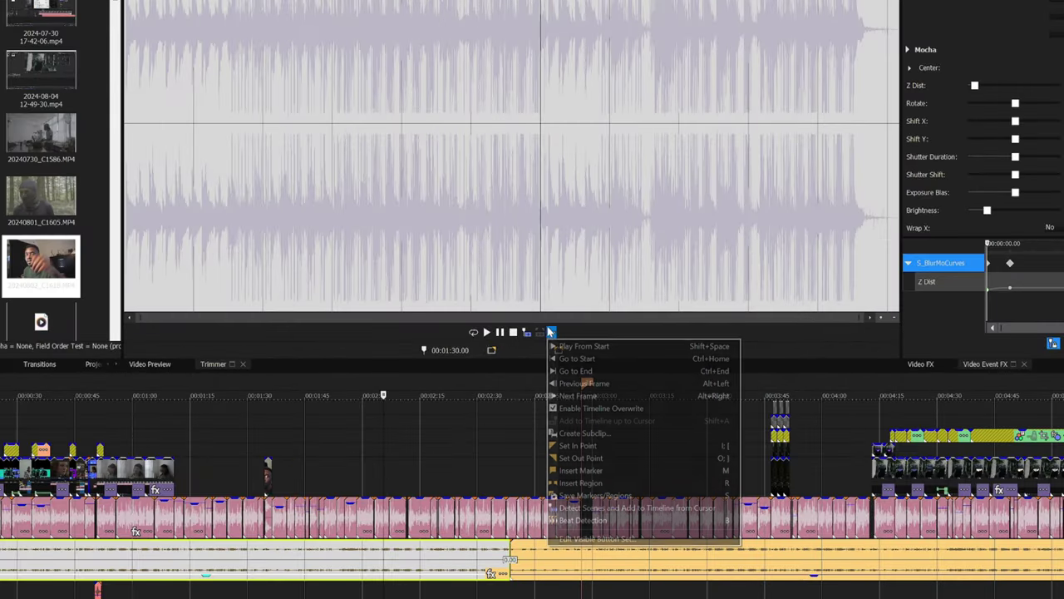
click(634, 538)
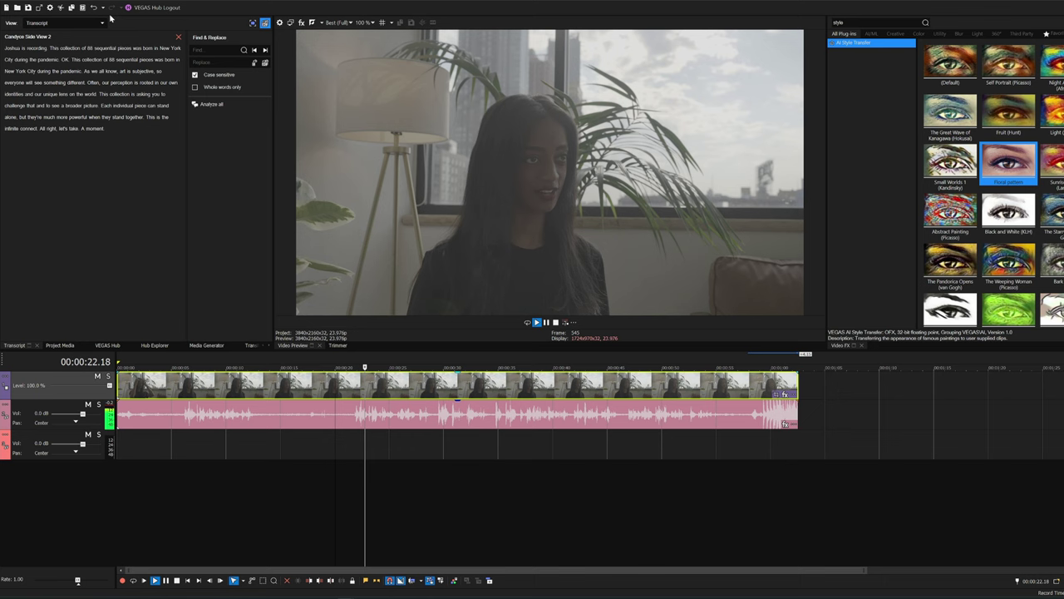
Step: Delete 'so everyone will see something different' through text-based transcript editing and trim the clip end
click(117, 72)
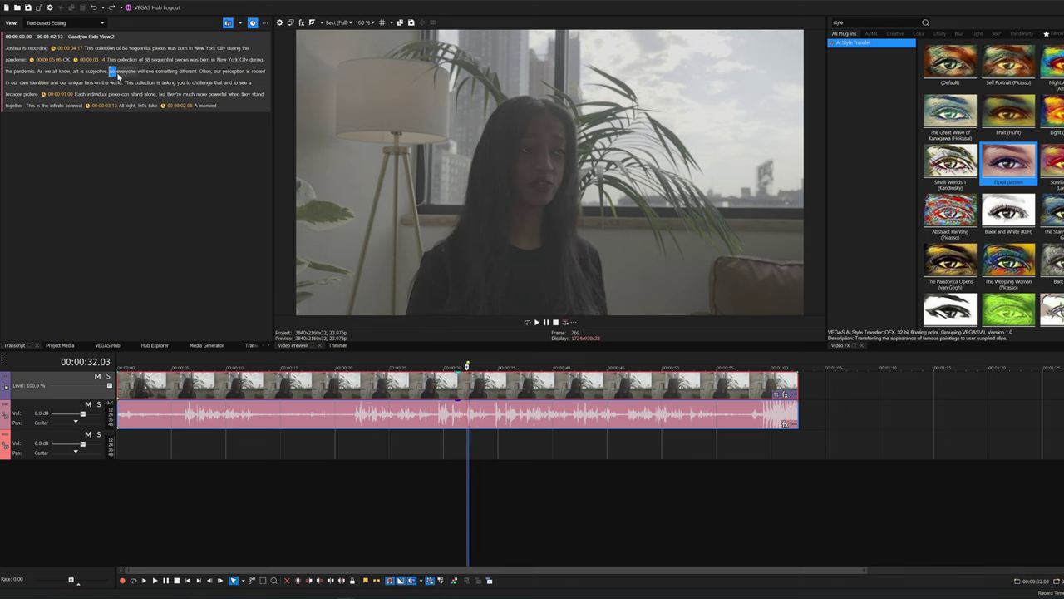
drag(162, 79, 140, 77)
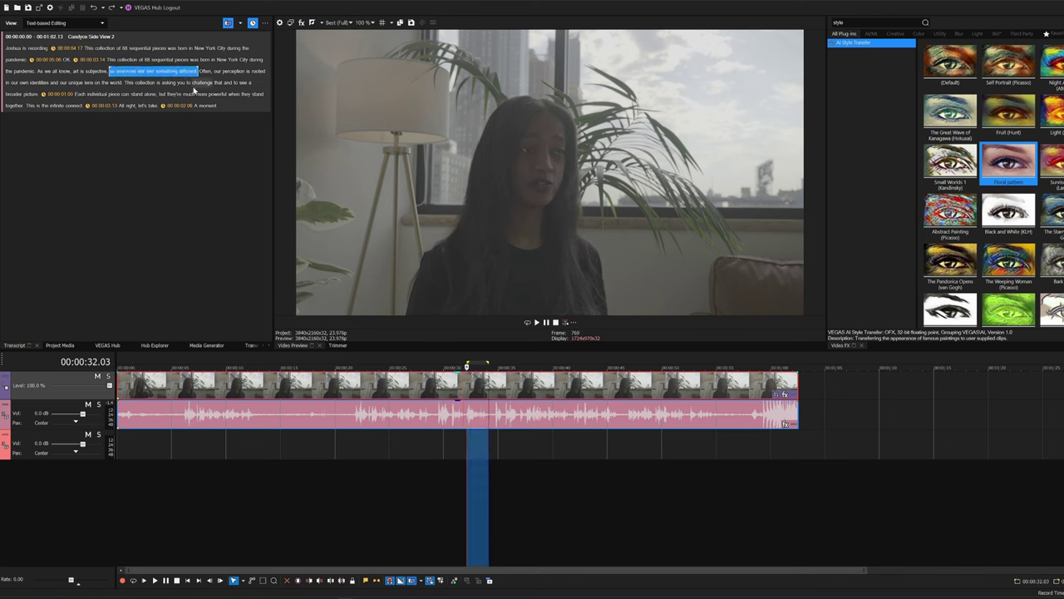
key(Delete)
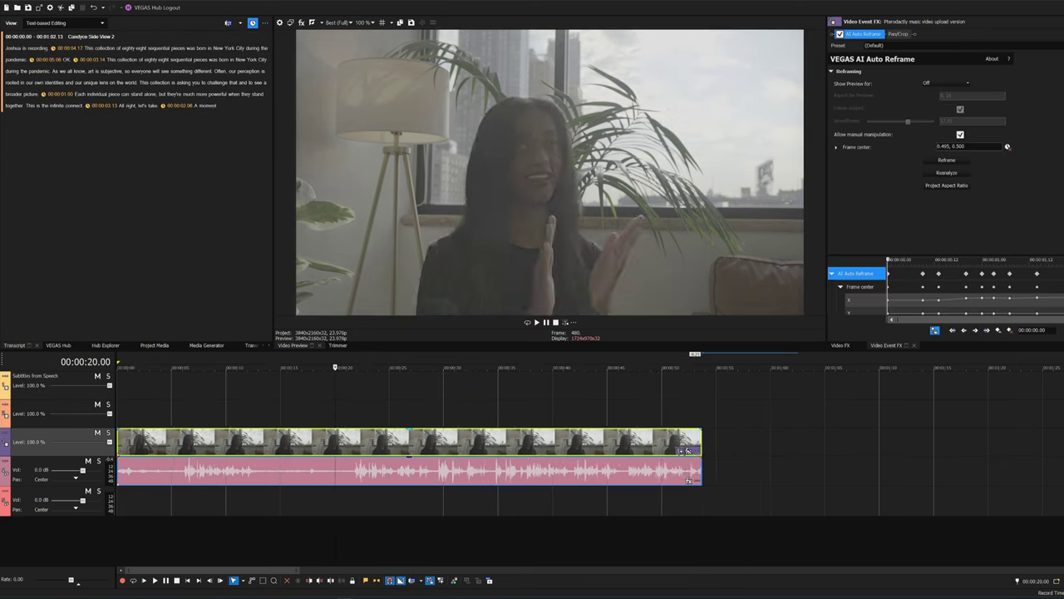
drag(701, 456, 509, 457)
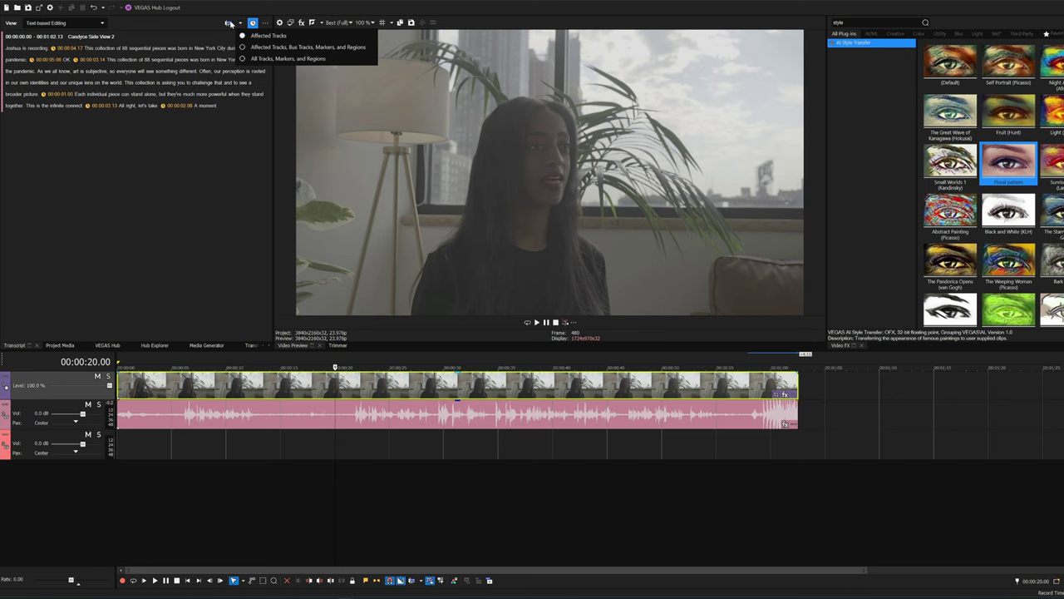
Step: Toggle ripple editing off and on, leaving it enabled
click(228, 24)
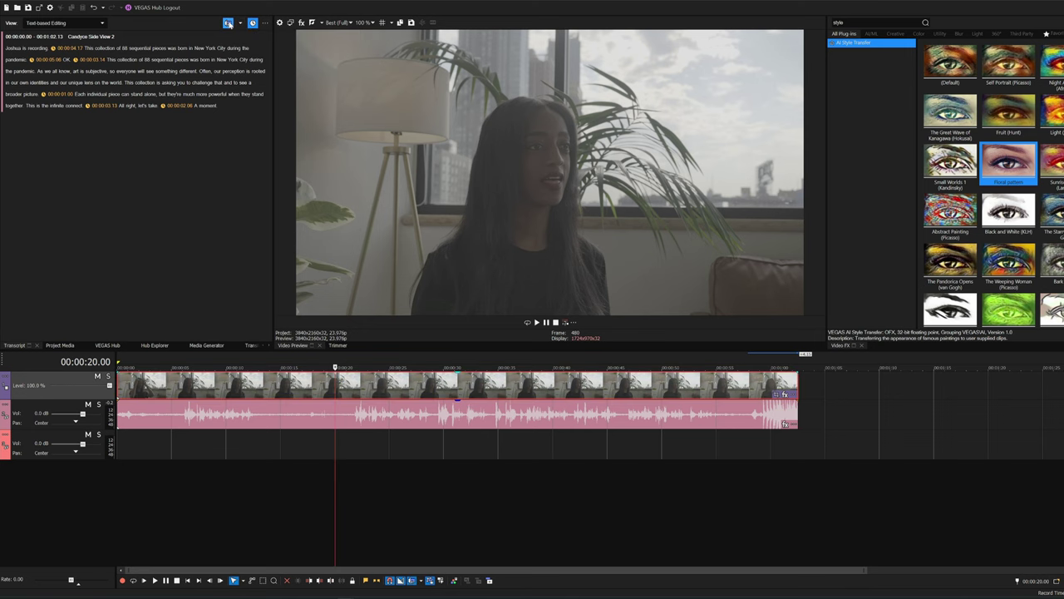
click(229, 24)
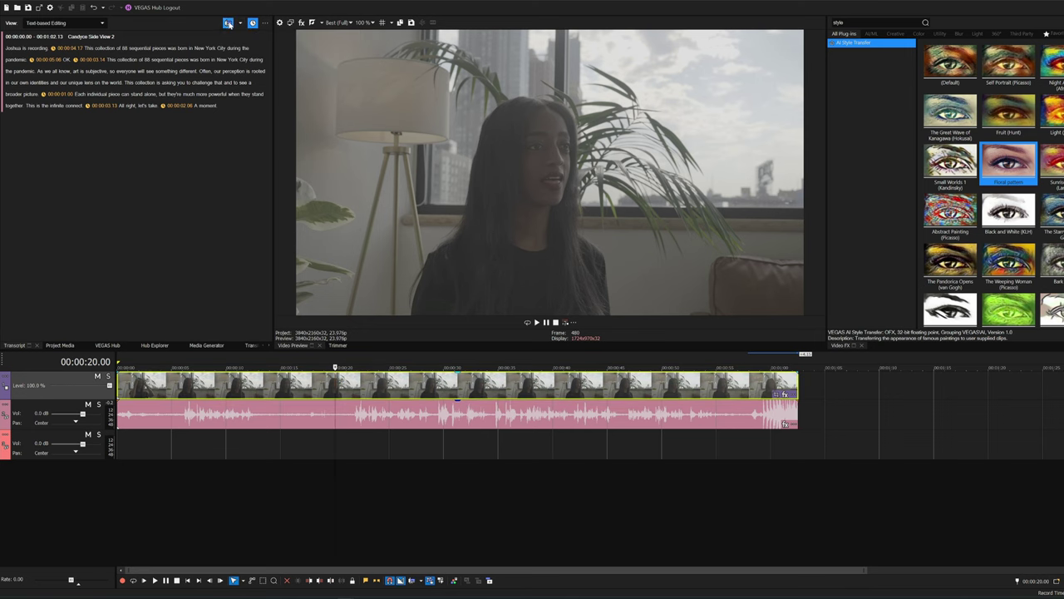
click(229, 24)
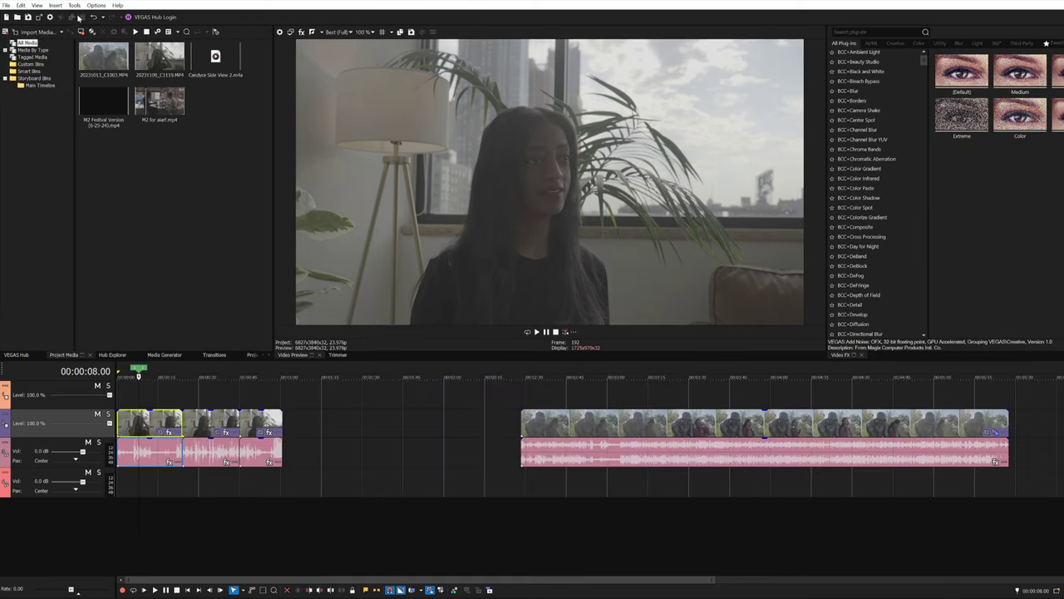
Step: Transcribe the interview audio with Tools > AI Speech to Text
click(74, 6)
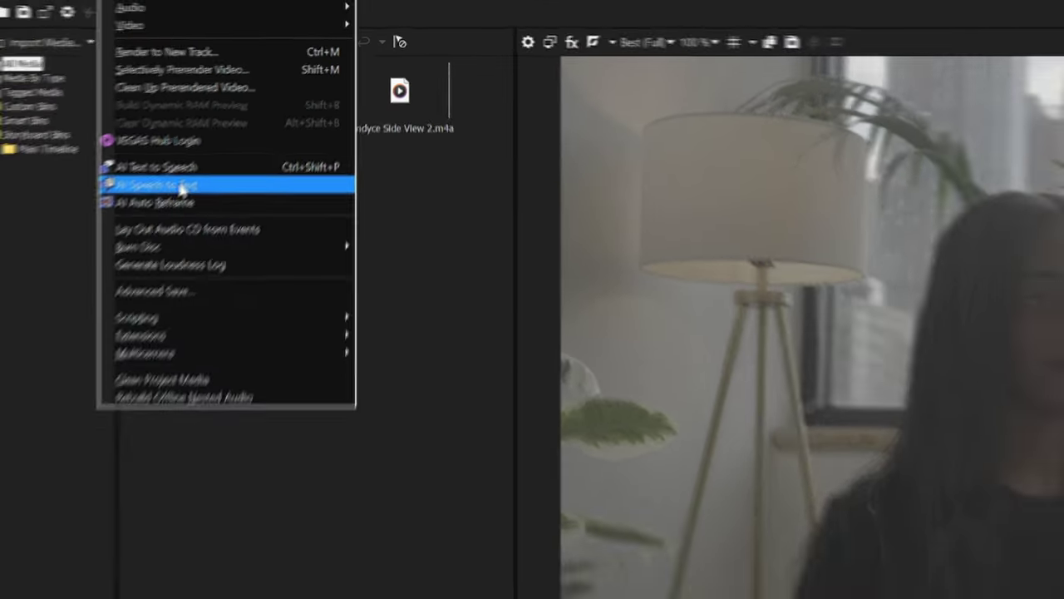
click(181, 186)
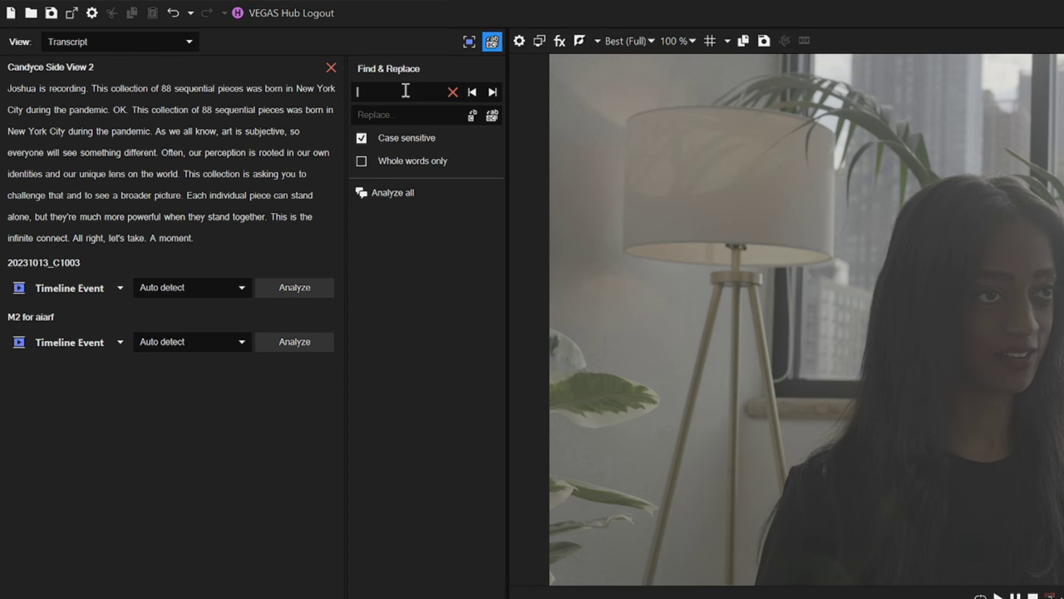
Step: Replace all '88' with 'eighty eight' in the transcript and switch it to the Subtitles view
text(88)
click(401, 121)
text(eighty eight)
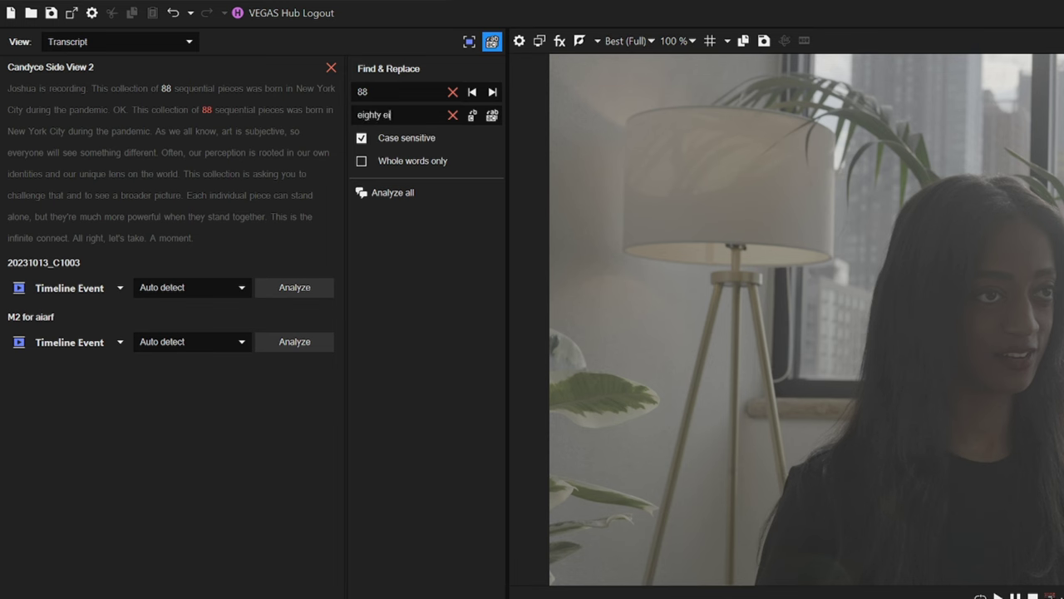
click(491, 116)
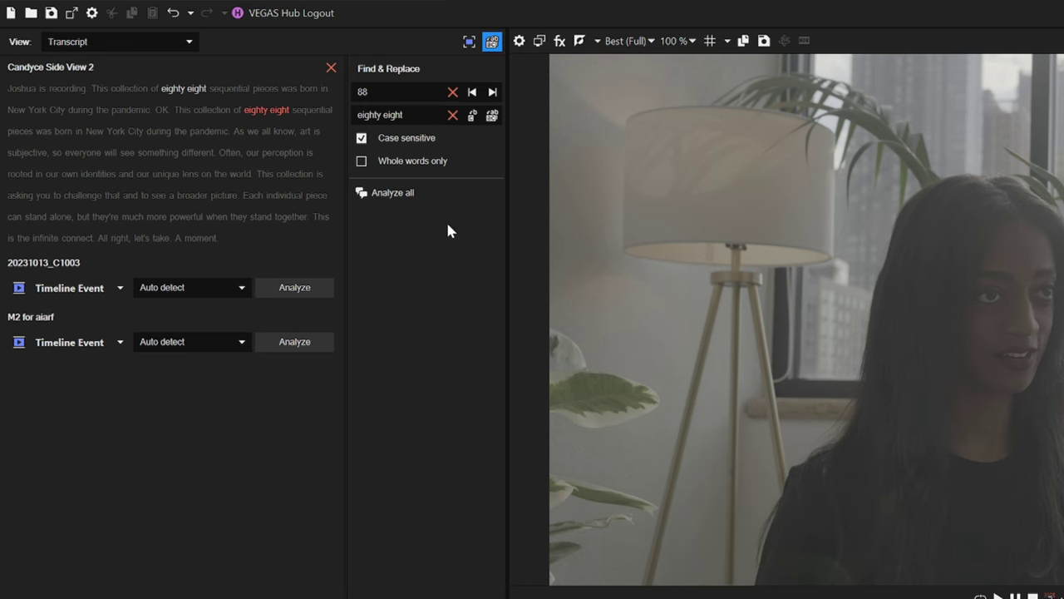
click(116, 41)
click(68, 107)
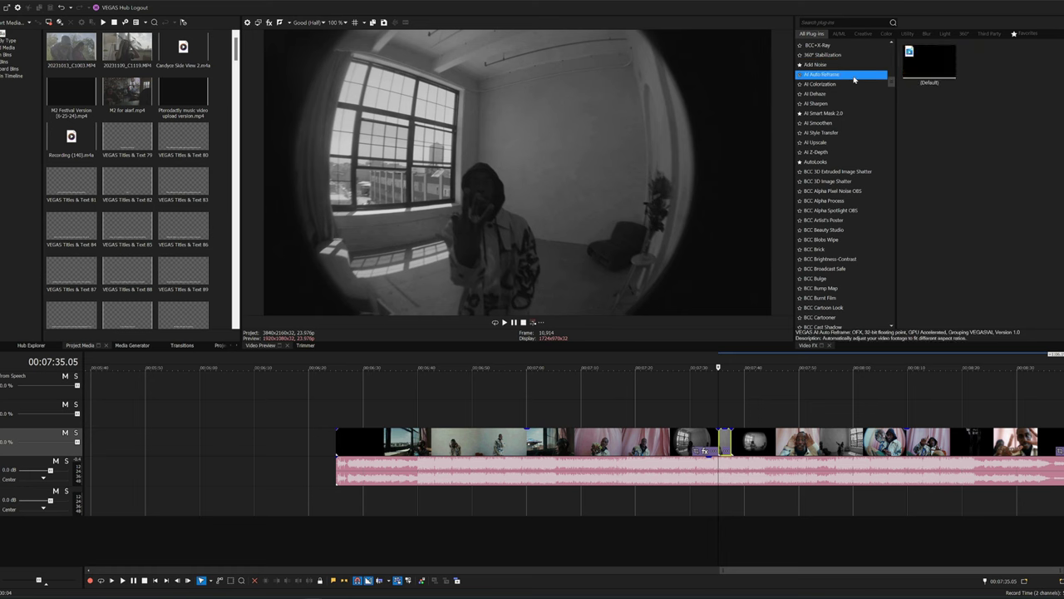
Step: Set AI Auto Reframe to default preset, 9:16 portrait, subject following, smoothness 12.32, then play it
click(936, 80)
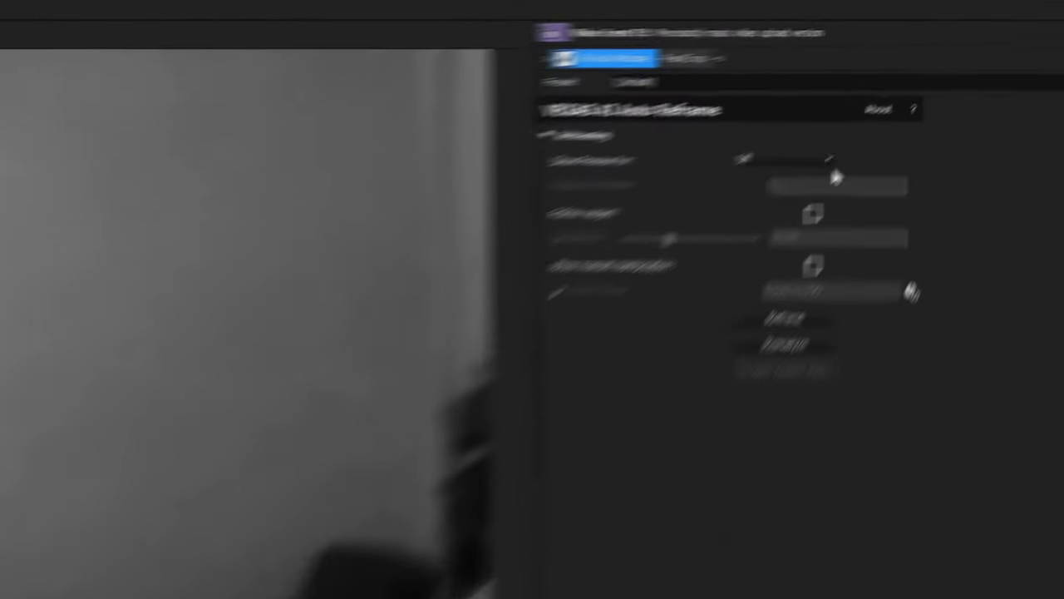
click(788, 188)
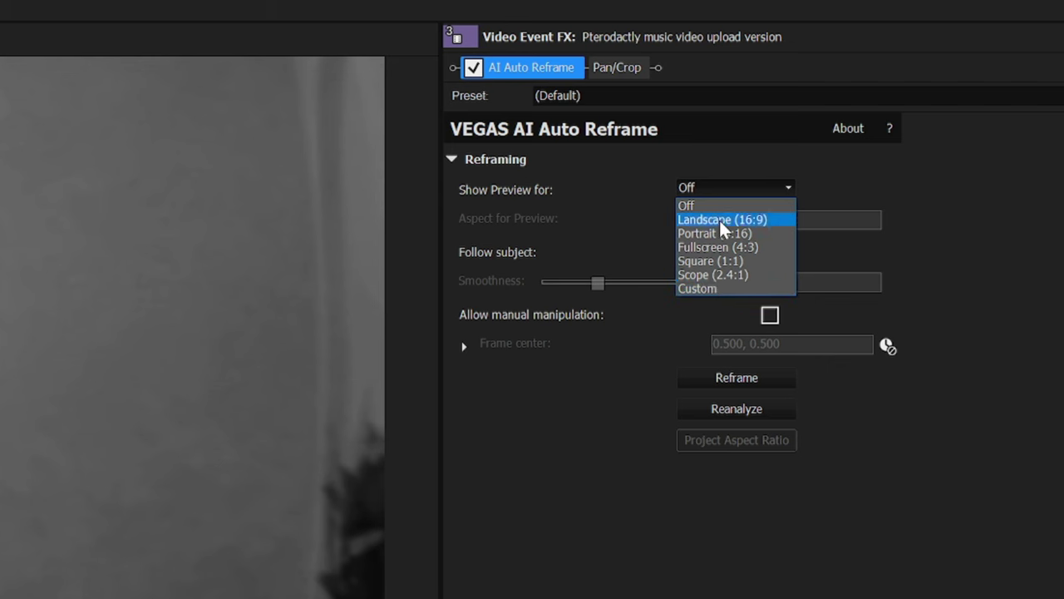
click(741, 236)
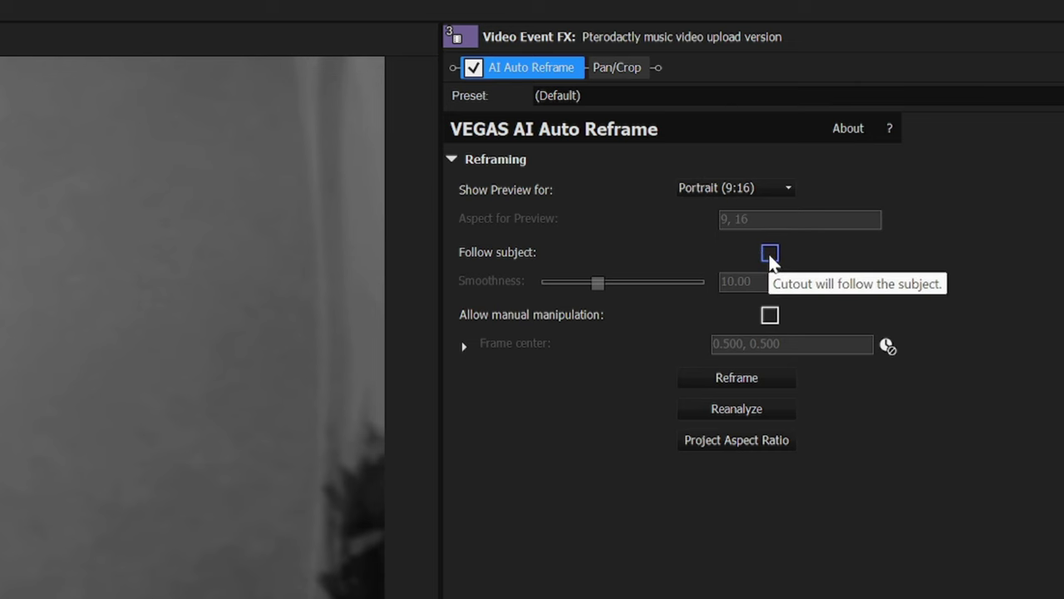
click(770, 255)
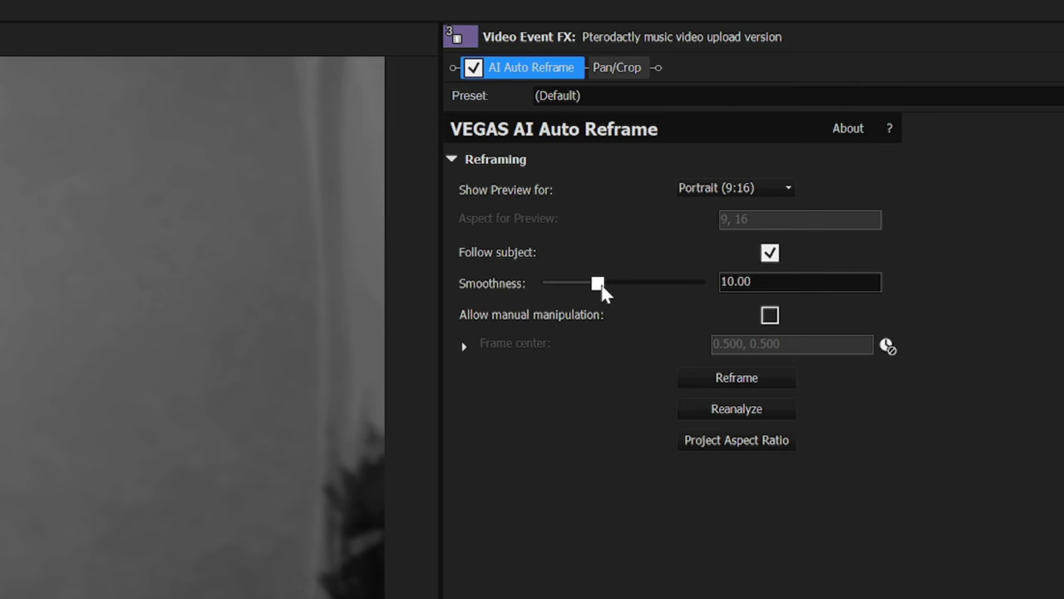
drag(598, 283, 615, 286)
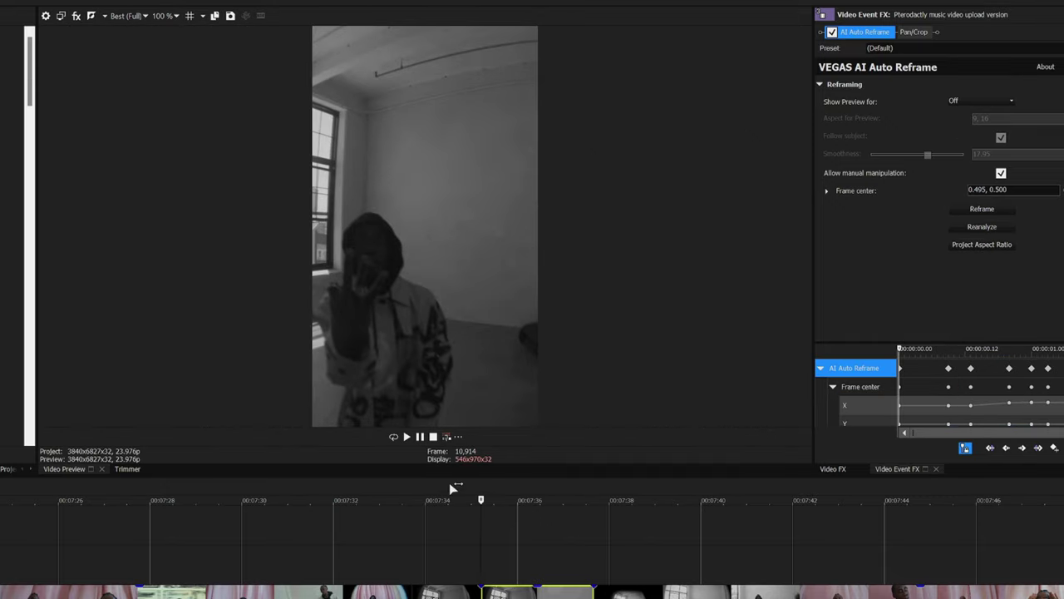
click(408, 438)
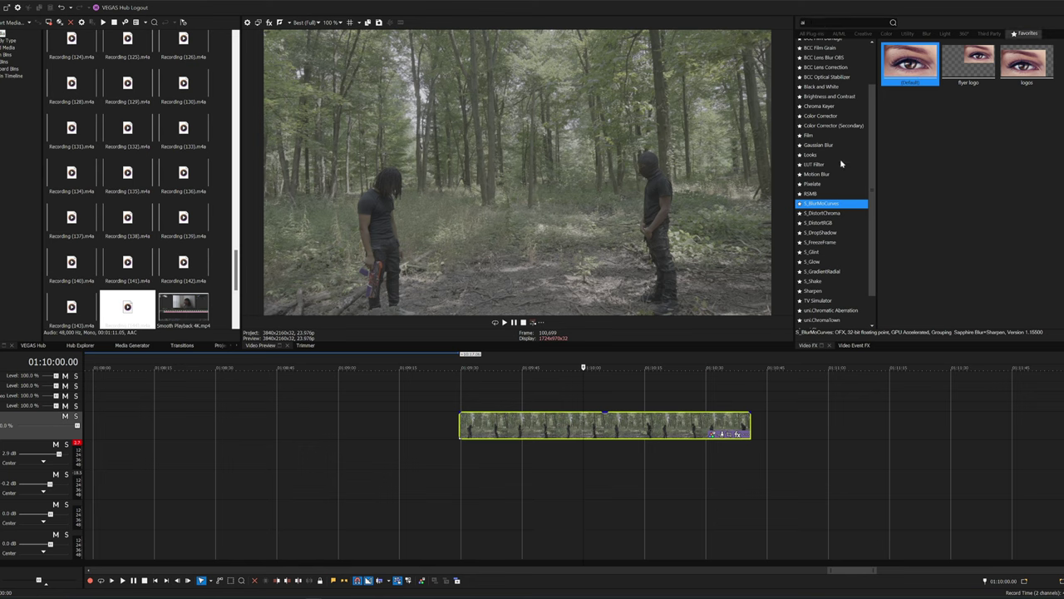
Step: Apply AI Sharpen to the forest clip with High detail
scroll(843, 158, up, 2)
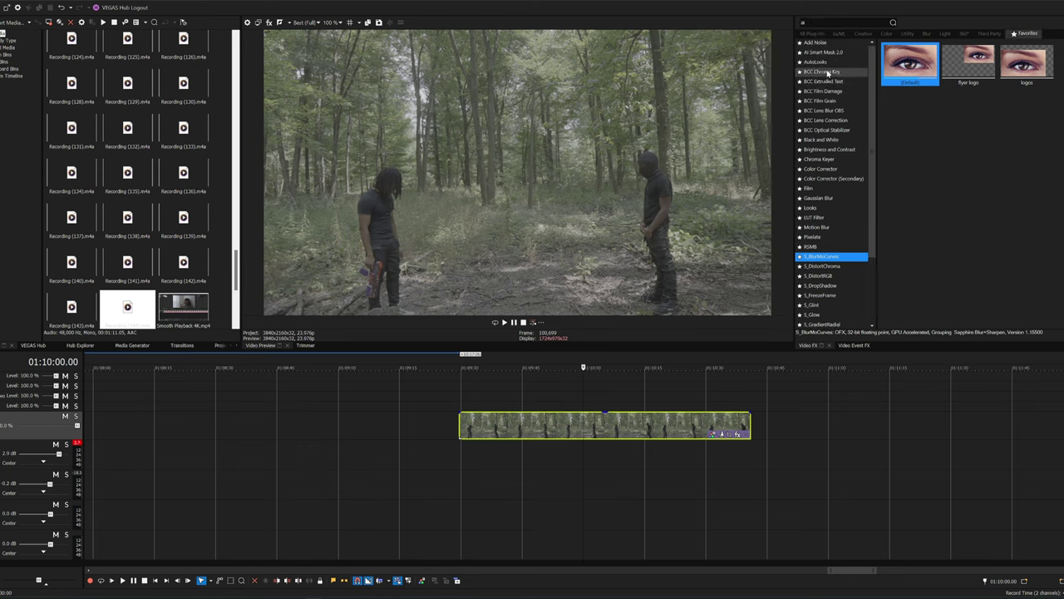
drag(828, 74, 598, 427)
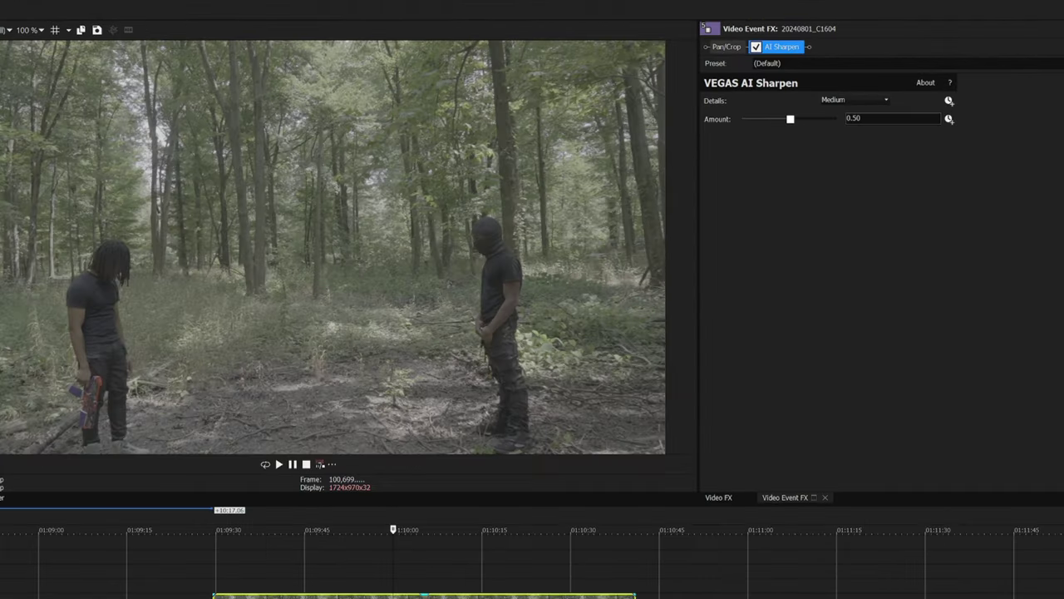
click(850, 101)
mouse_move(790, 119)
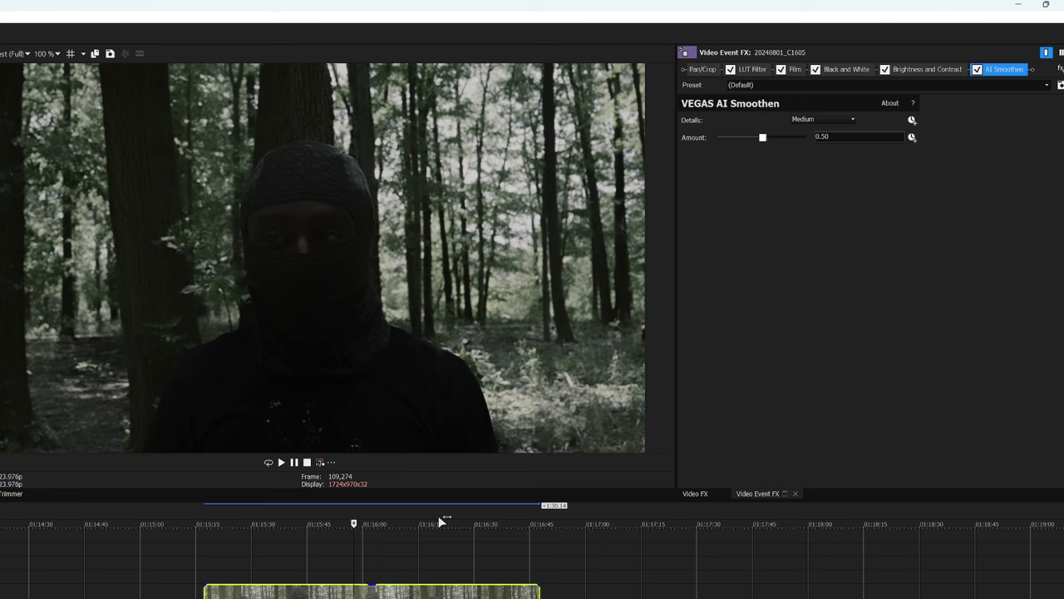
Step: Set AI Smoothen detail to High and raise the amounts to 0.60 and 0.46
click(848, 120)
click(800, 143)
drag(763, 137, 772, 139)
drag(745, 148, 758, 149)
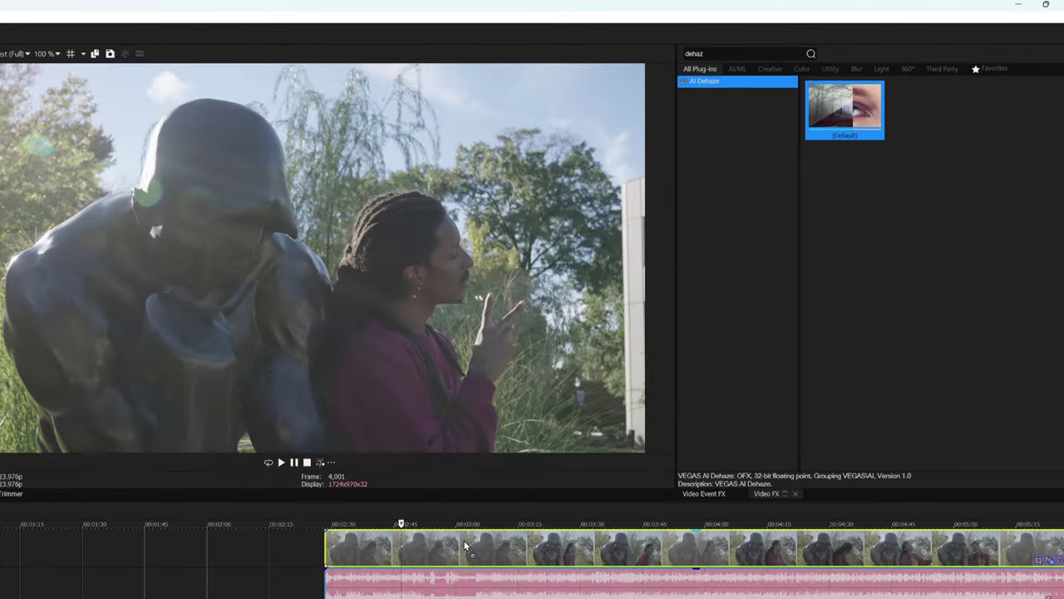
Step: Apply AI Dehaze to the statue clip with High detail and an amount around 0.46
drag(464, 545, 464, 545)
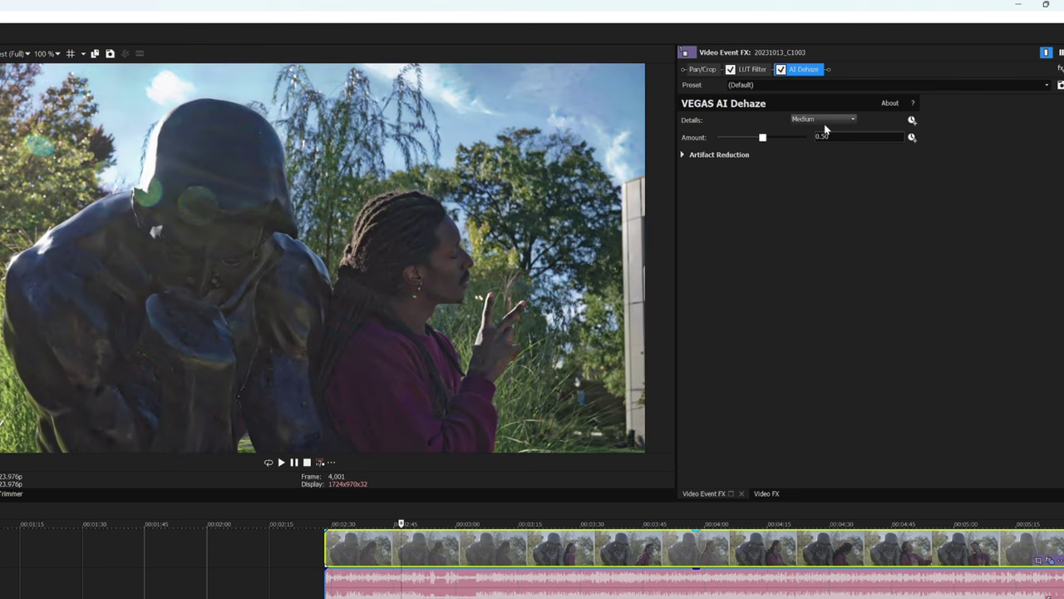
click(823, 119)
click(803, 143)
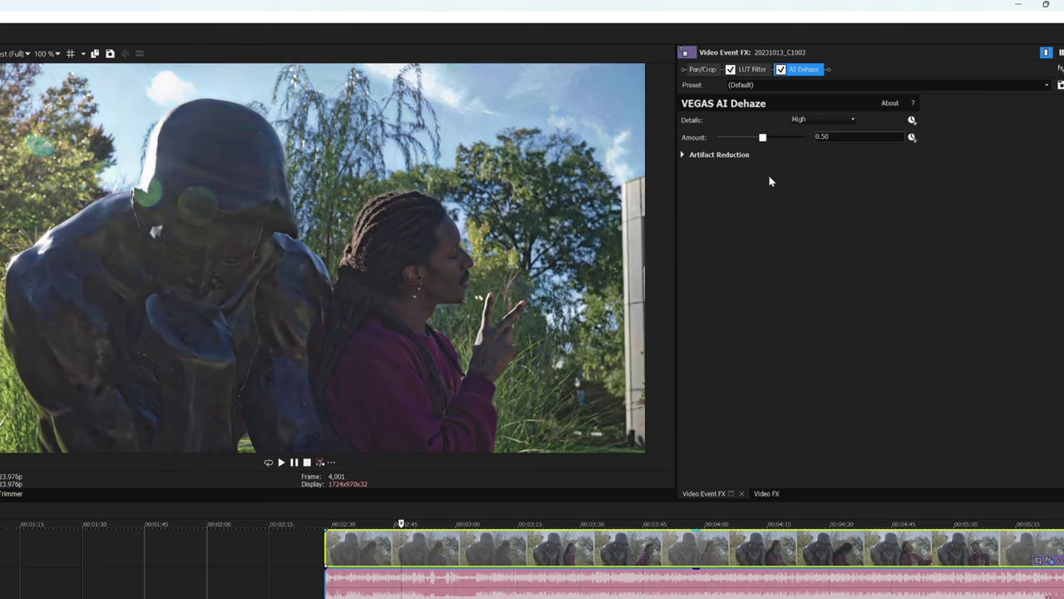
drag(762, 137, 758, 139)
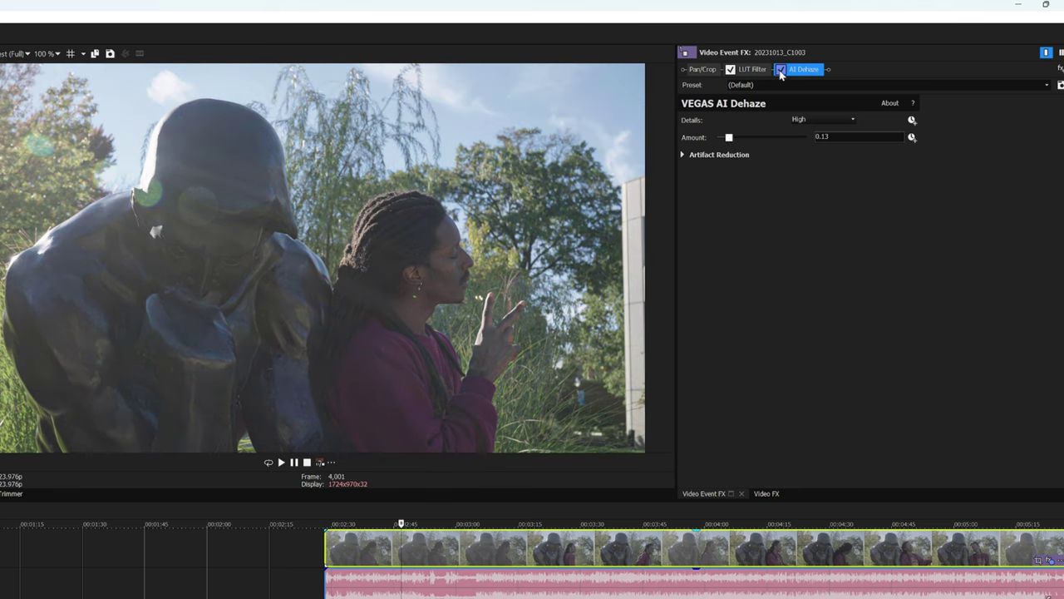
Step: Expand Artifact Reduction and set its Gain to 1.01
click(707, 154)
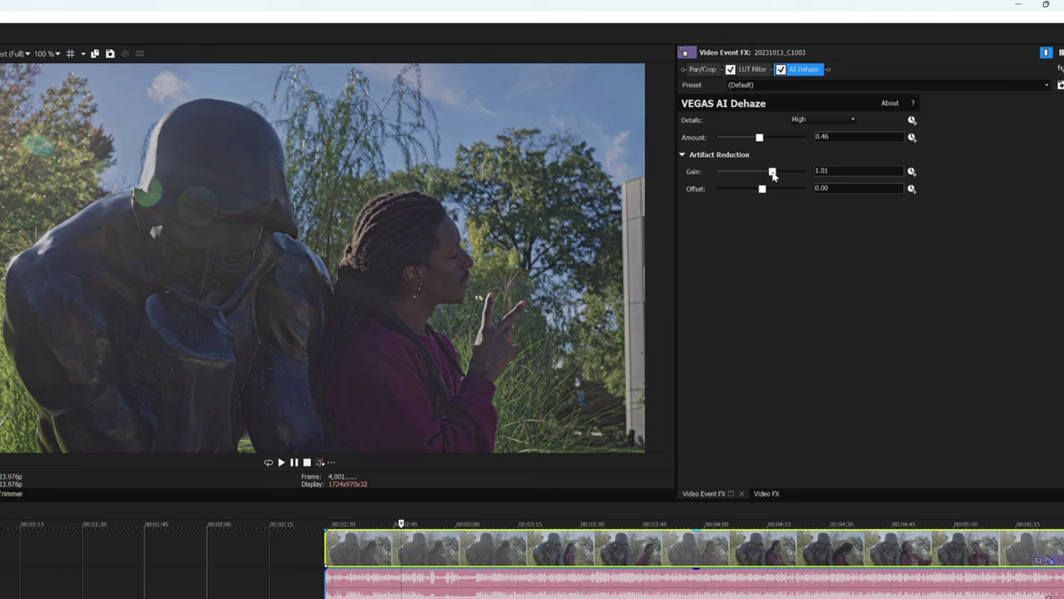
drag(772, 172, 784, 172)
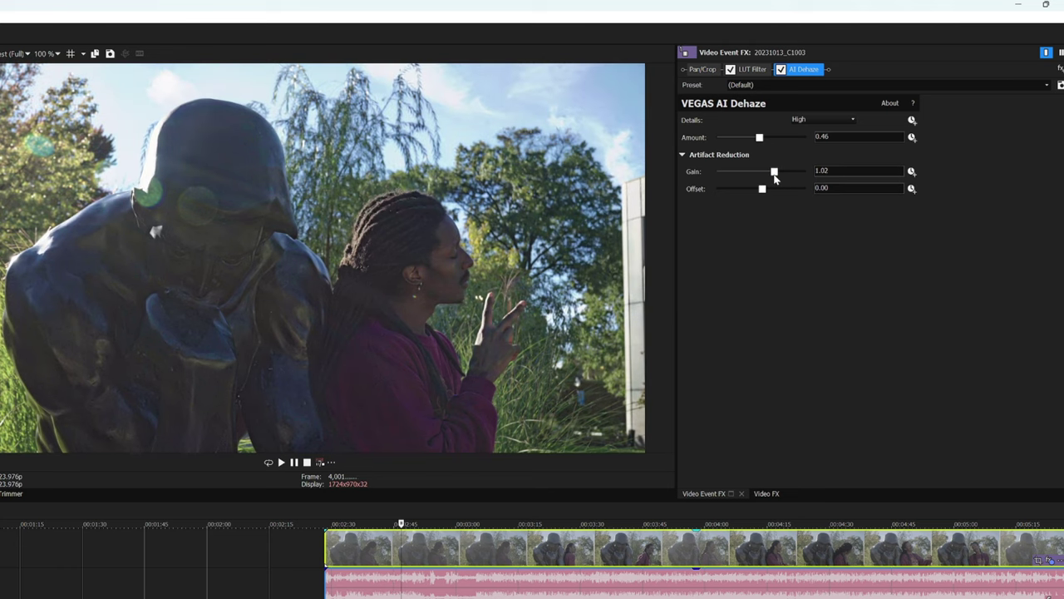
drag(775, 178, 756, 191)
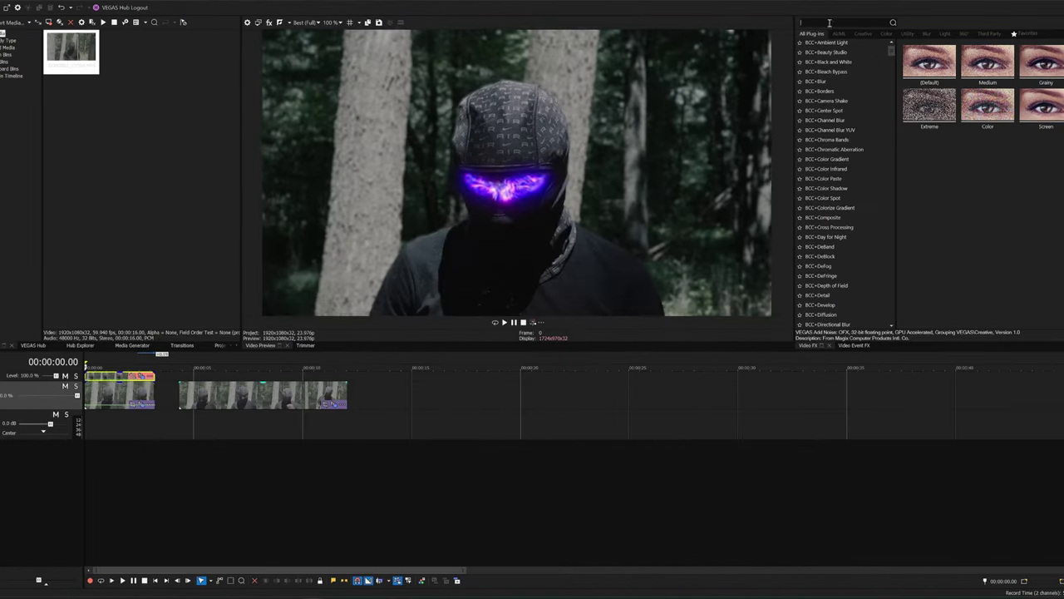
Step: Generate an AI Smart Mask on the hooded figure's face and motion-track it forward
text(style)
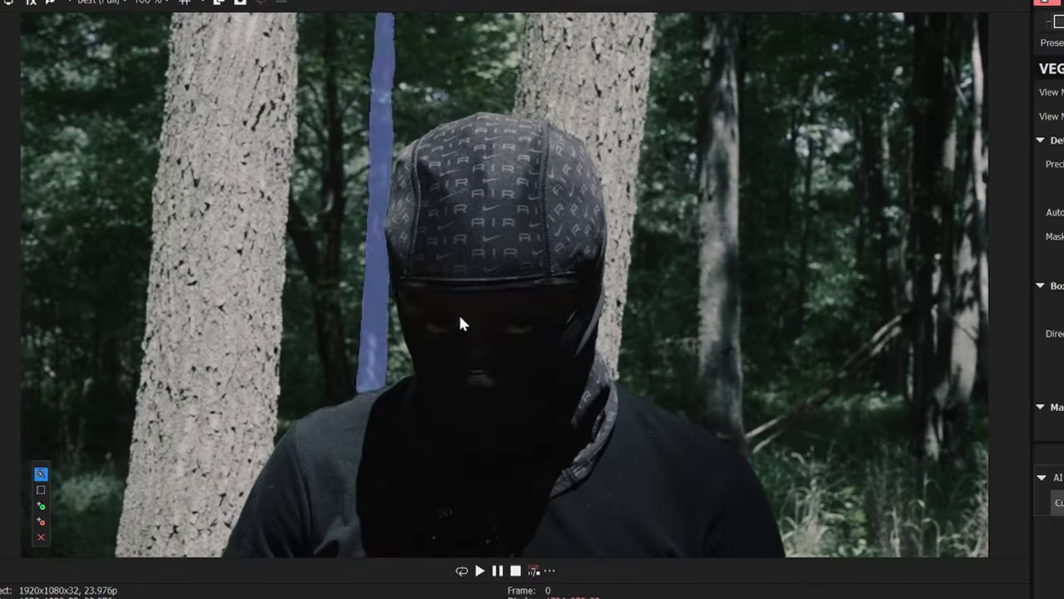
click(486, 311)
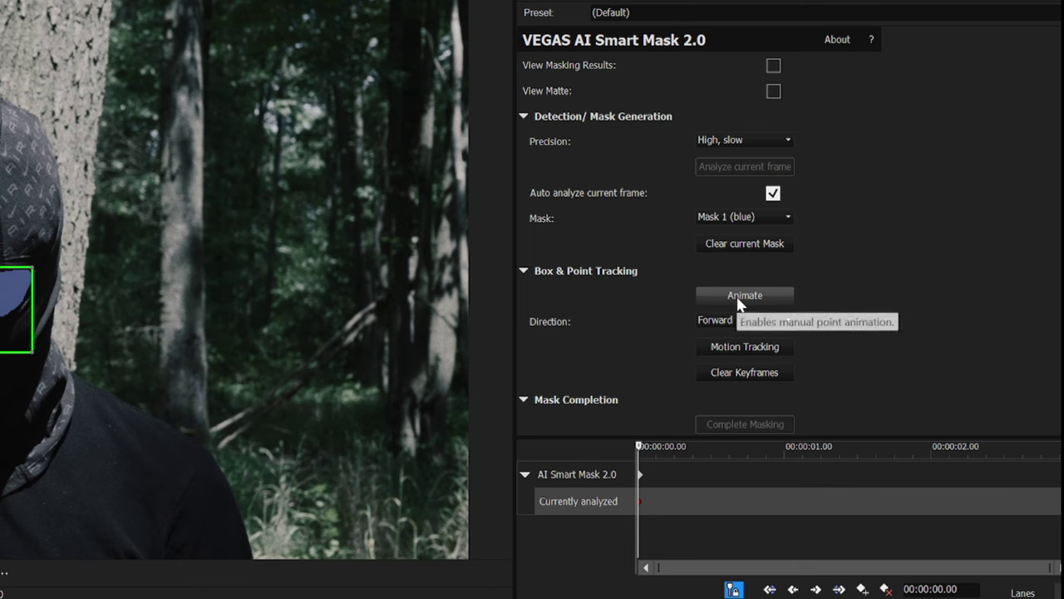
click(738, 299)
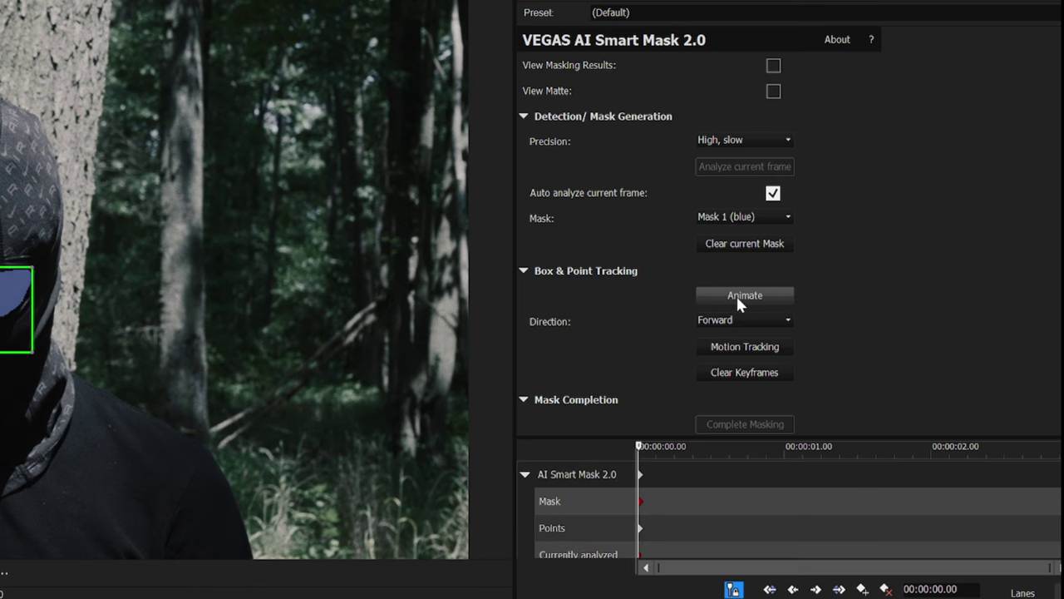
click(739, 345)
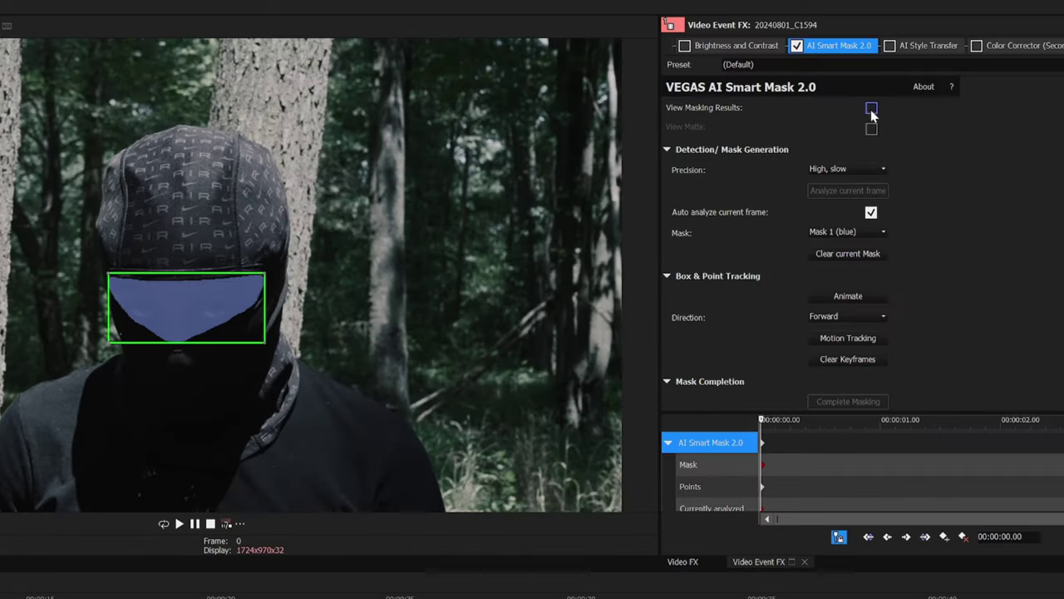
click(870, 109)
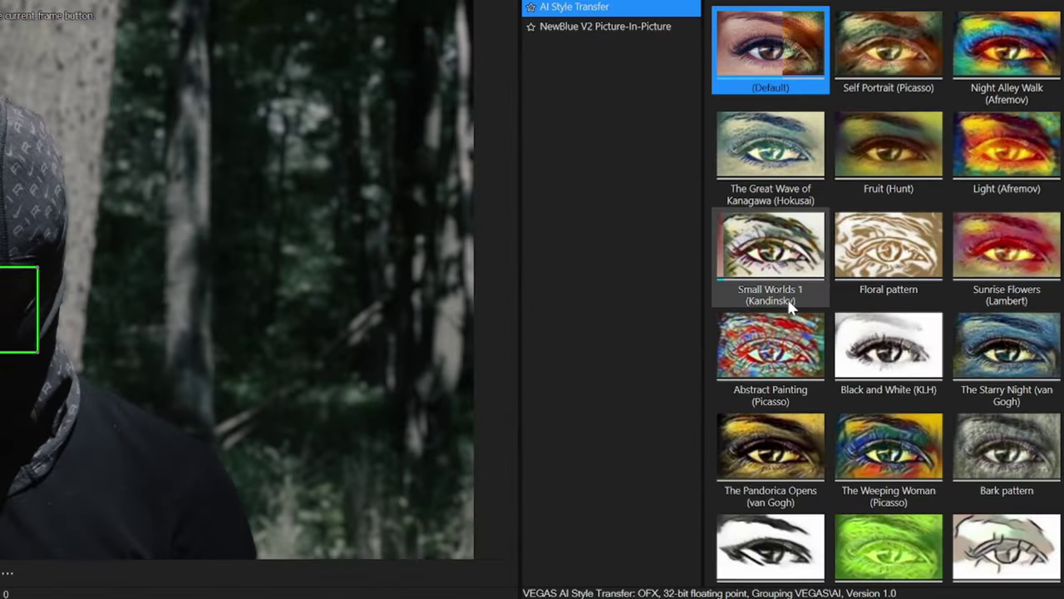
Step: Apply the Floral pattern Style Transfer preset, try Custom Reference, and set Details to Original
scroll(831, 333, down, 3)
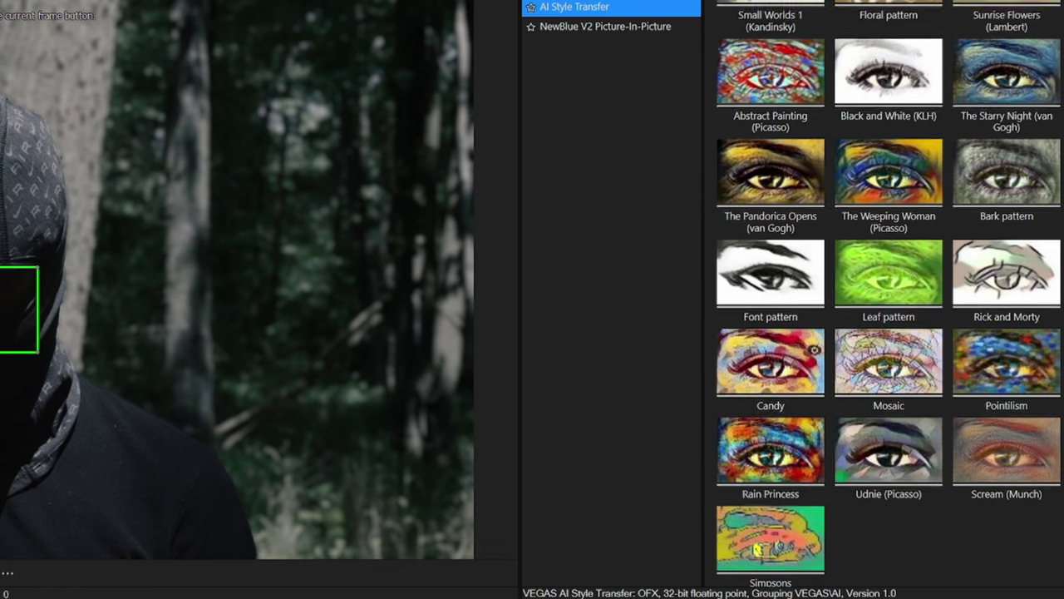
scroll(815, 339, up, 3)
scroll(887, 293, down, 1)
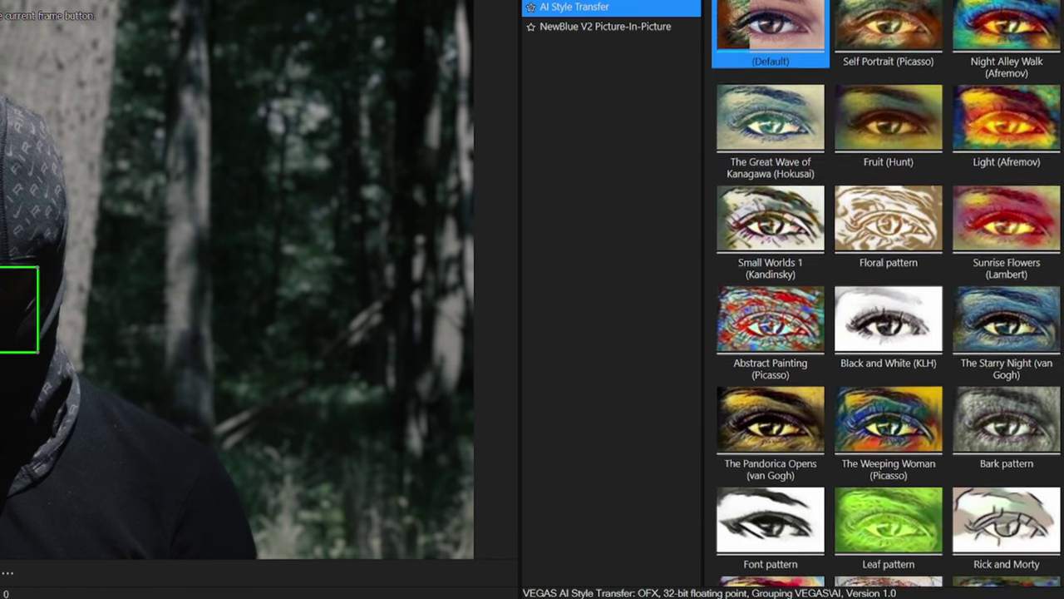
scroll(887, 293, down, 2)
scroll(887, 294, down, 2)
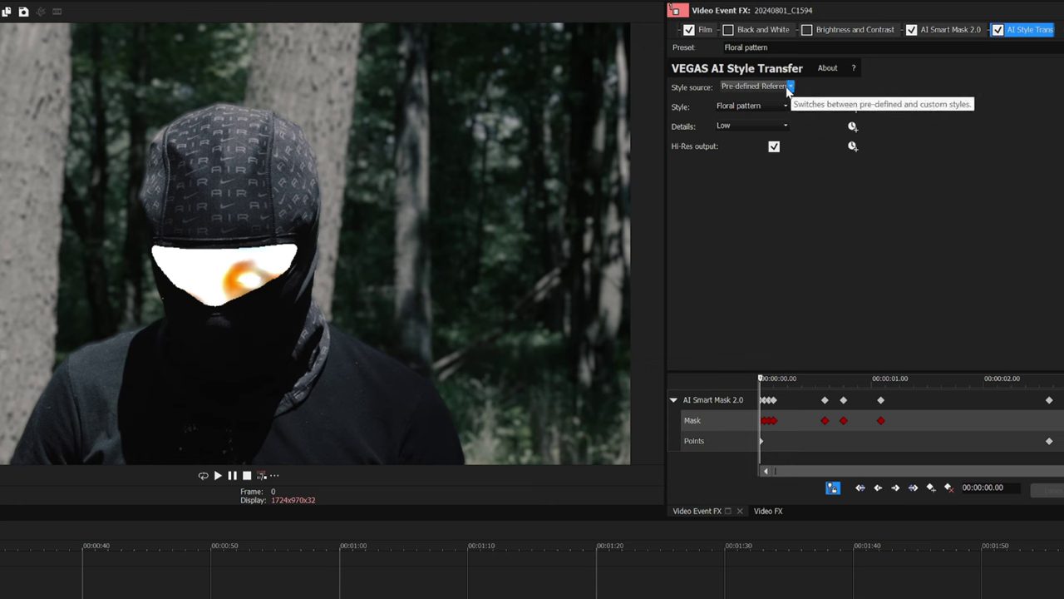
click(788, 86)
click(779, 106)
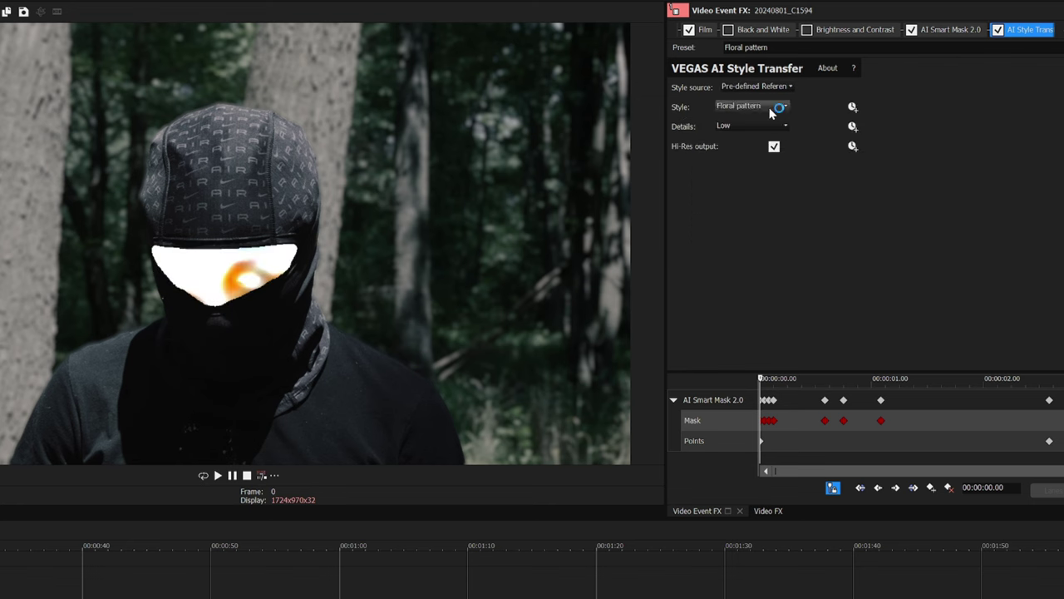
click(752, 125)
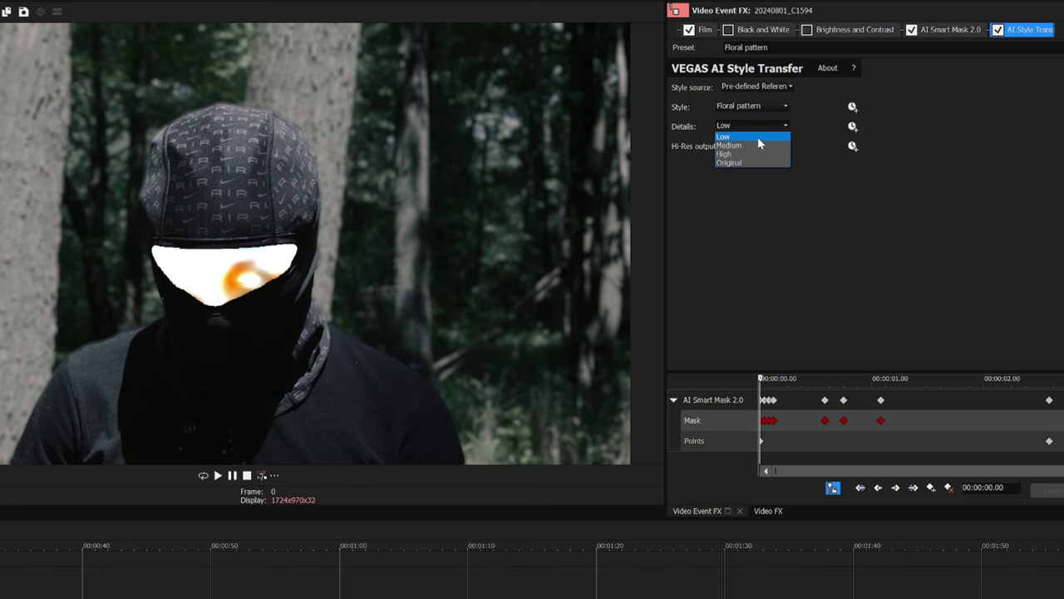
click(745, 164)
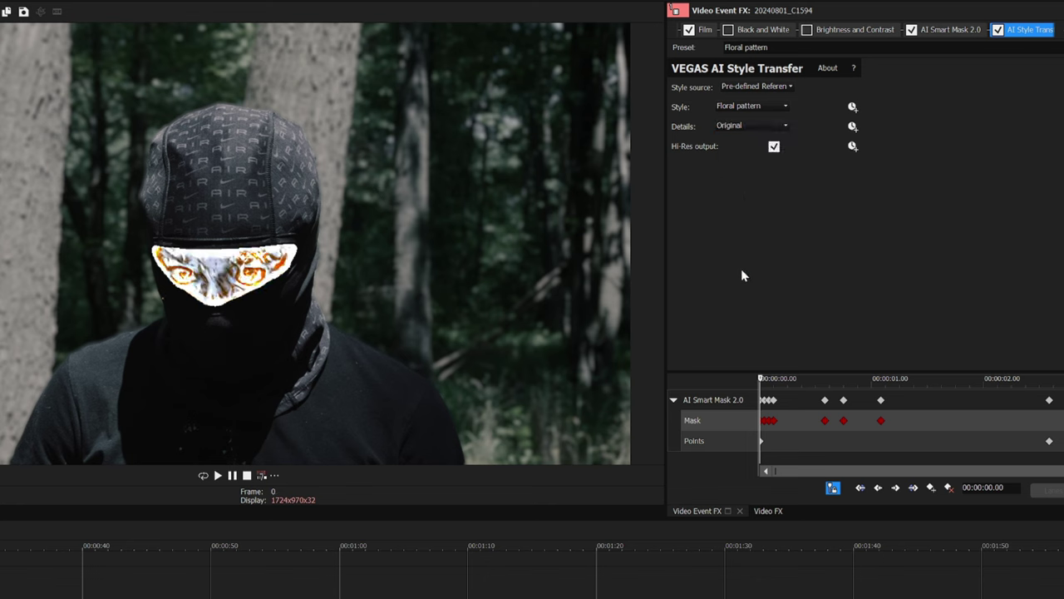
Step: Apply the VEGAS Invert (Default) preset from Video FX to the clip
click(765, 511)
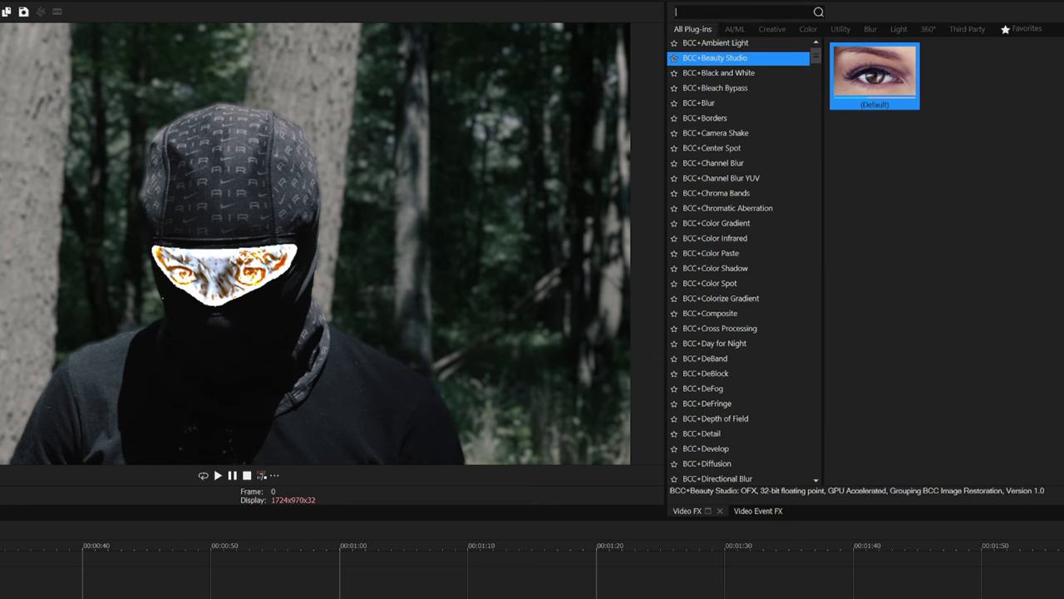
text(invert)
click(749, 74)
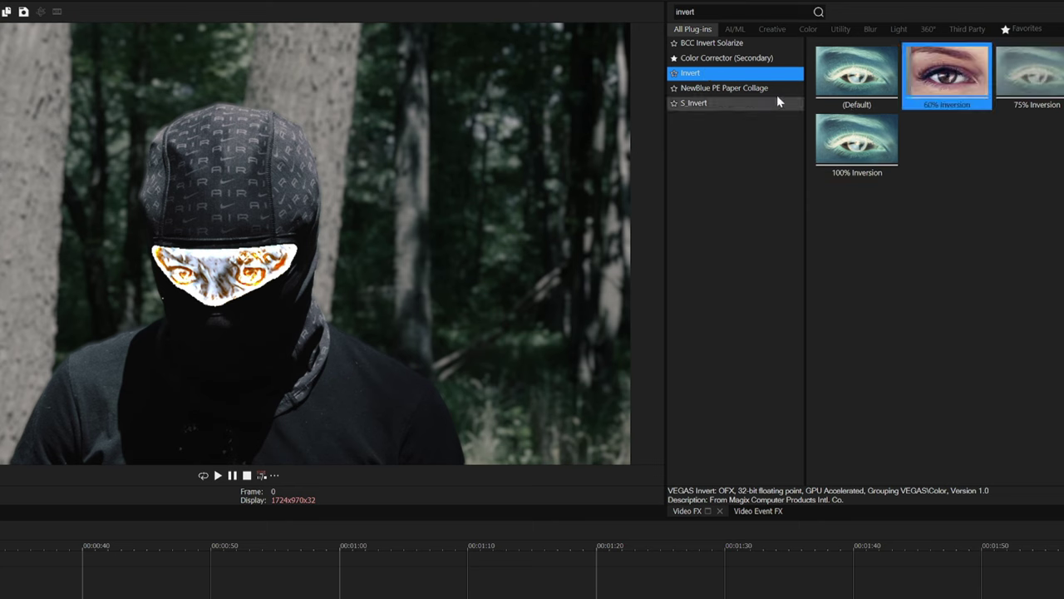
double_click(849, 99)
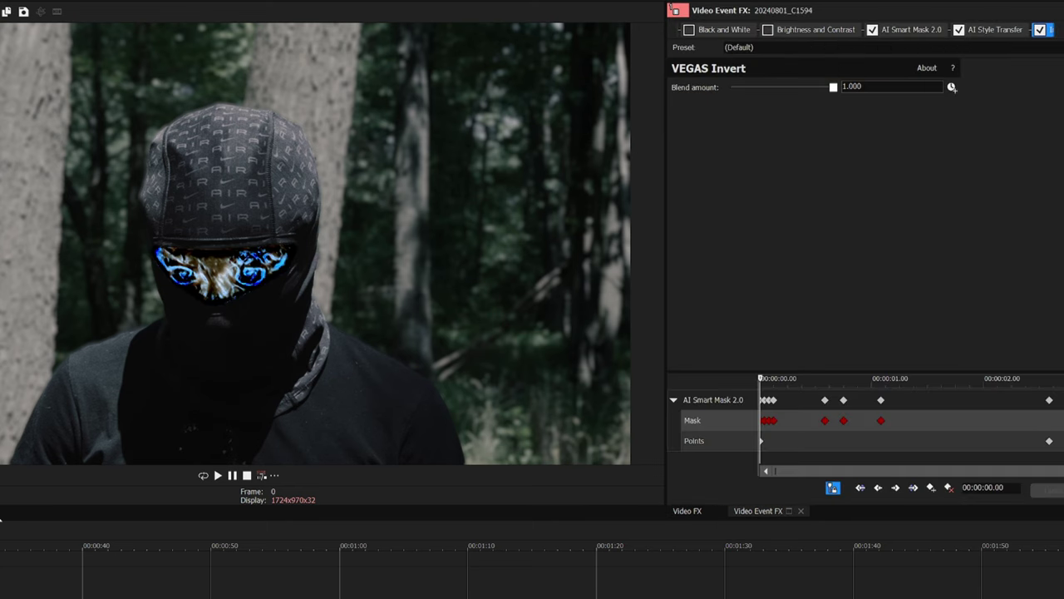